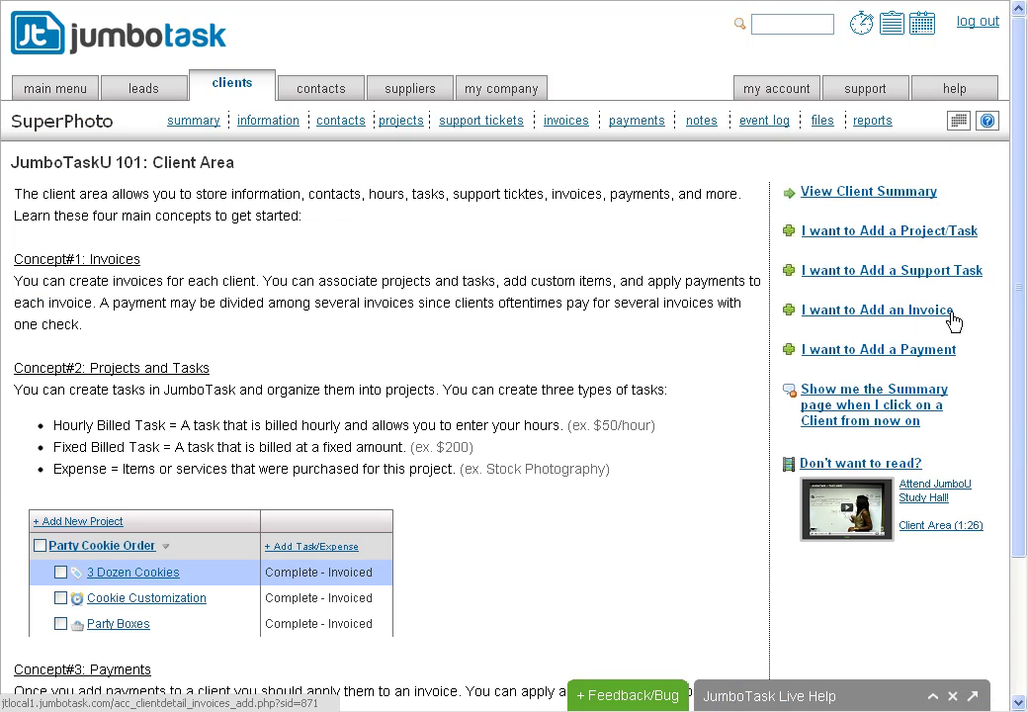
Step: Go to SuperPhoto's projects list from the client navigation bar
click(401, 121)
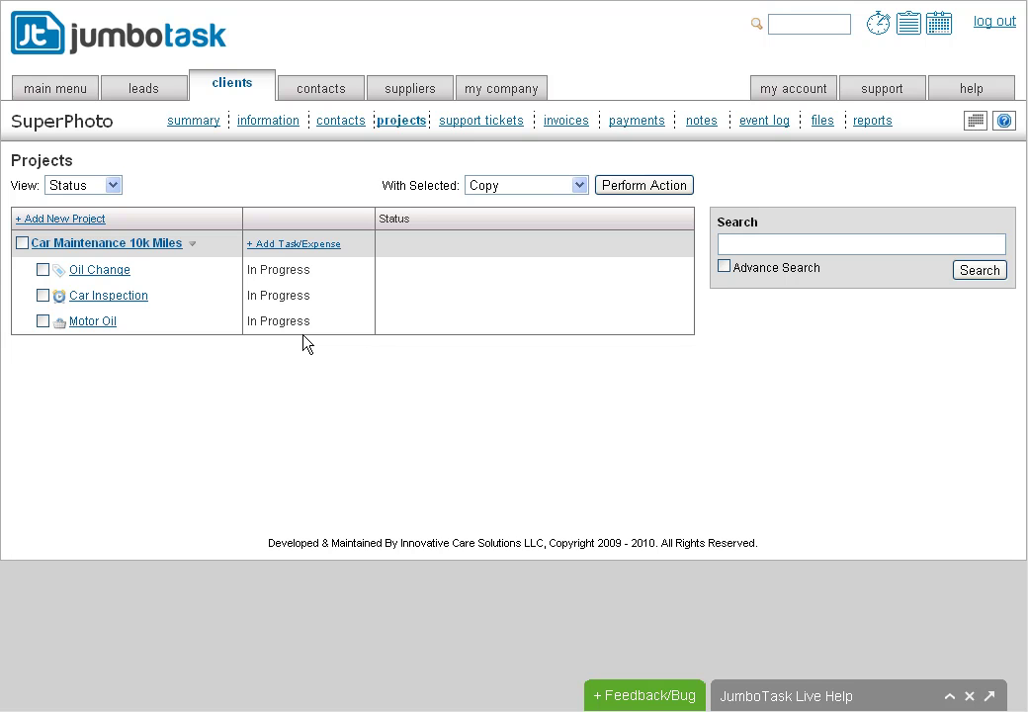
Step: Bulk-mark Oil Change, Car Inspection and Motor Oil as completed, then go to the client's invoices
click(43, 270)
click(44, 295)
click(44, 322)
click(482, 190)
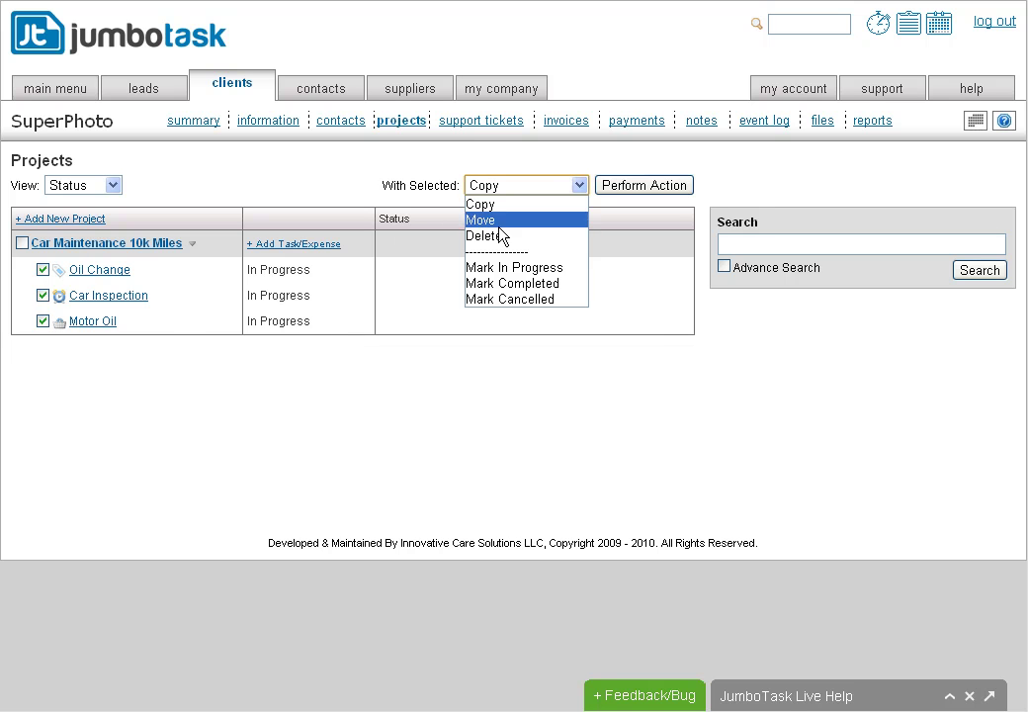
click(524, 281)
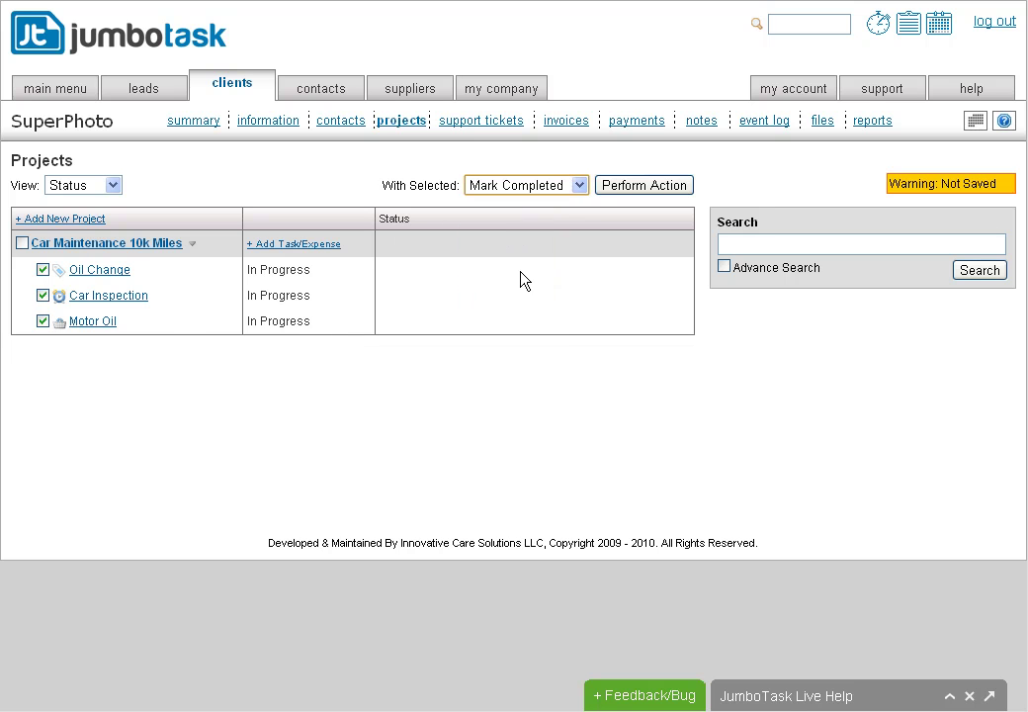
click(644, 186)
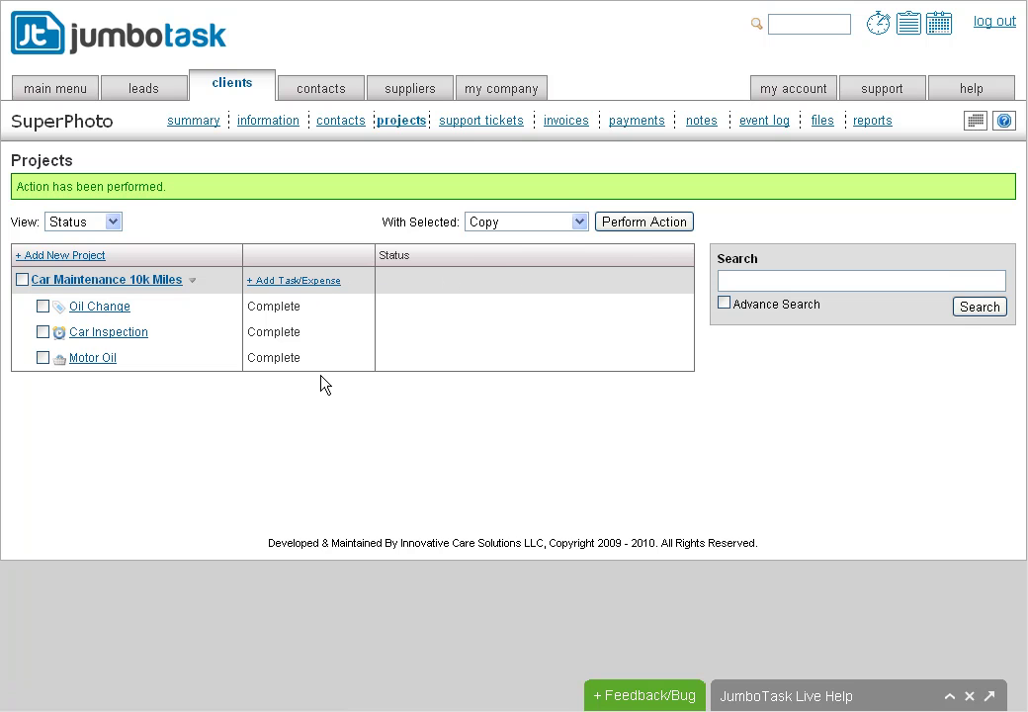
click(568, 122)
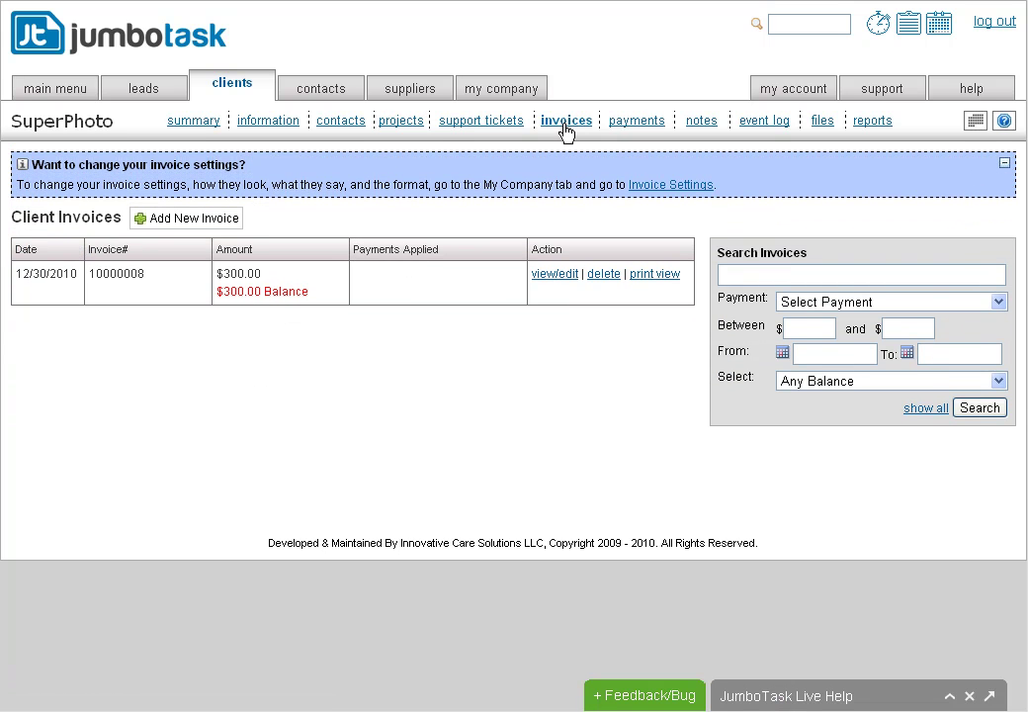
Step: Create a new invoice for SuperPhoto with Add New Invoice
click(216, 225)
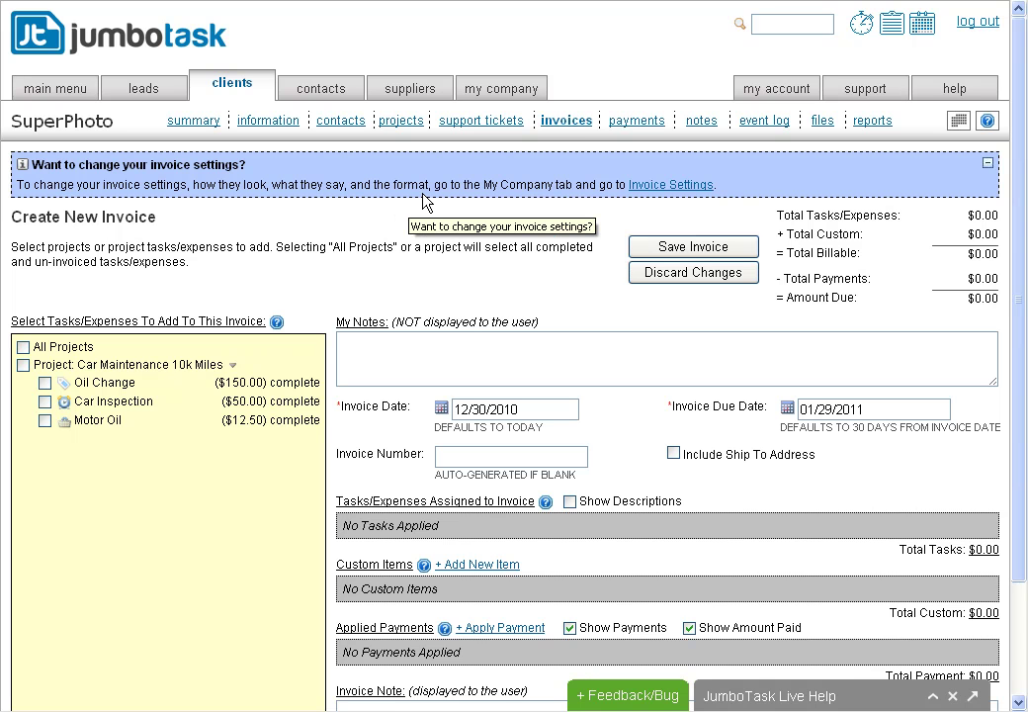
Step: Keep the 12/30/2010 invoice date and 01/29/2011 due date, and enter invoice number 1534
click(560, 360)
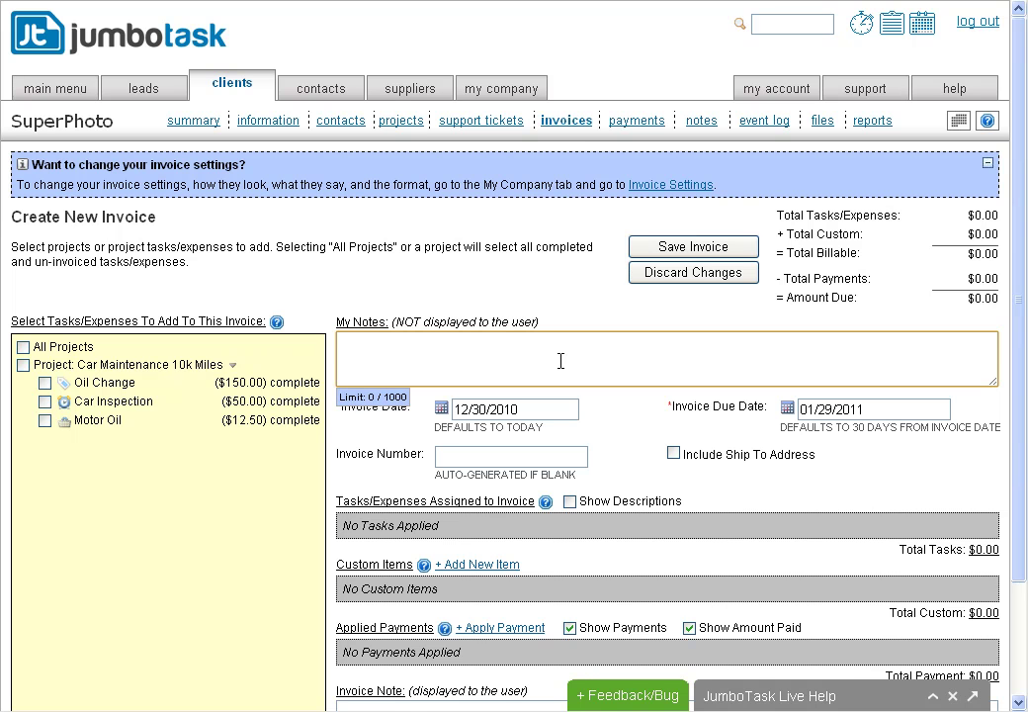
click(534, 417)
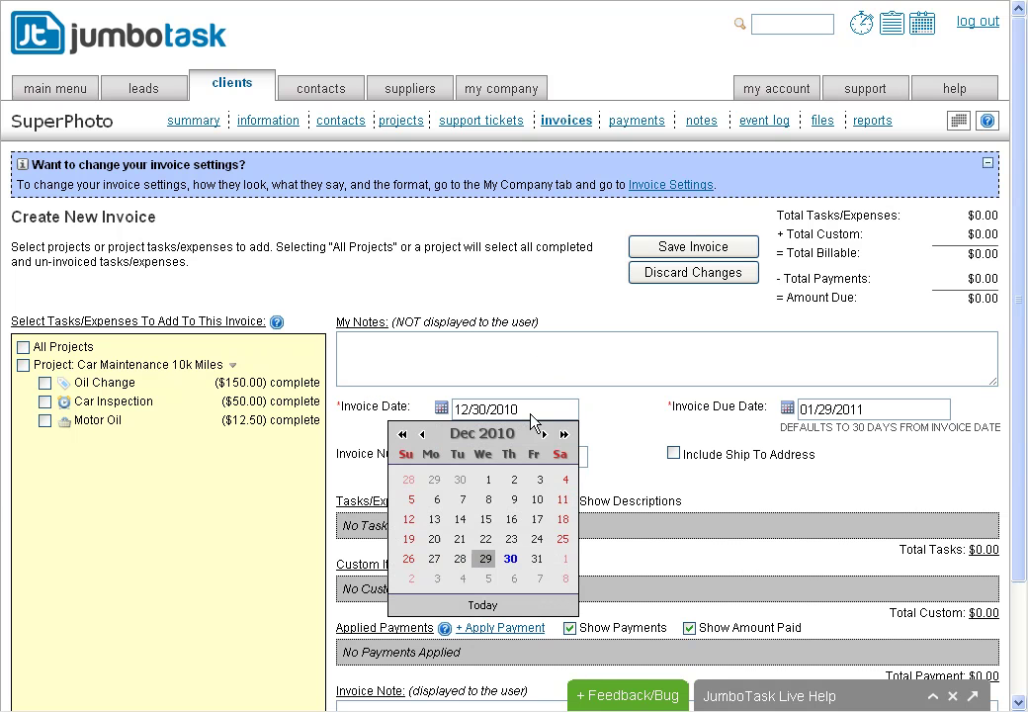
click(858, 411)
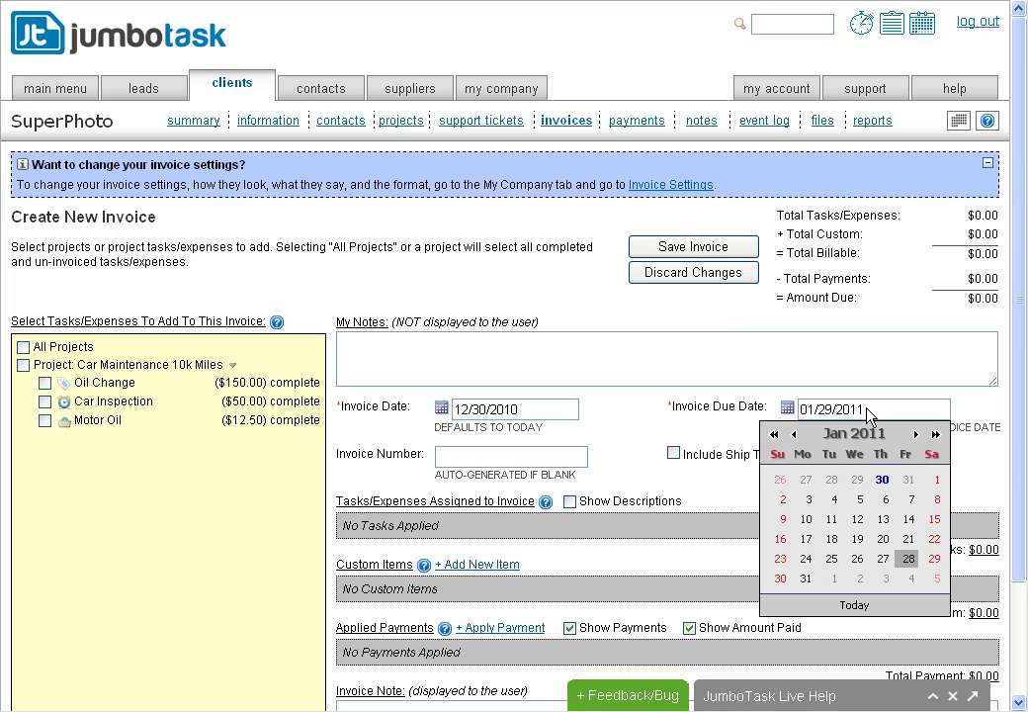
click(494, 453)
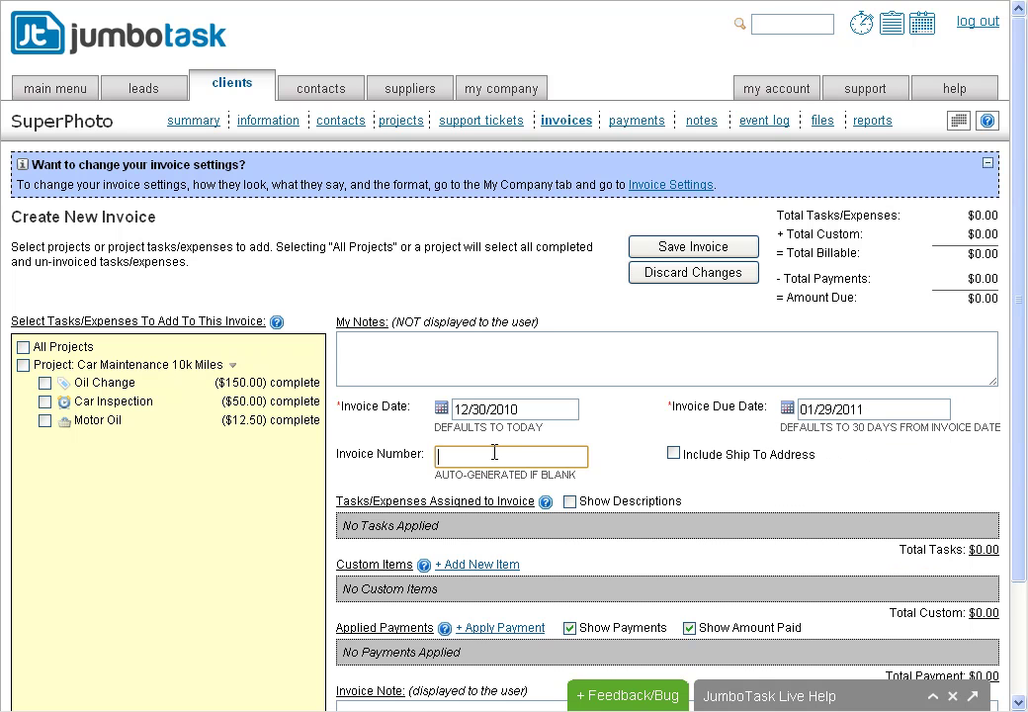
text(1534)
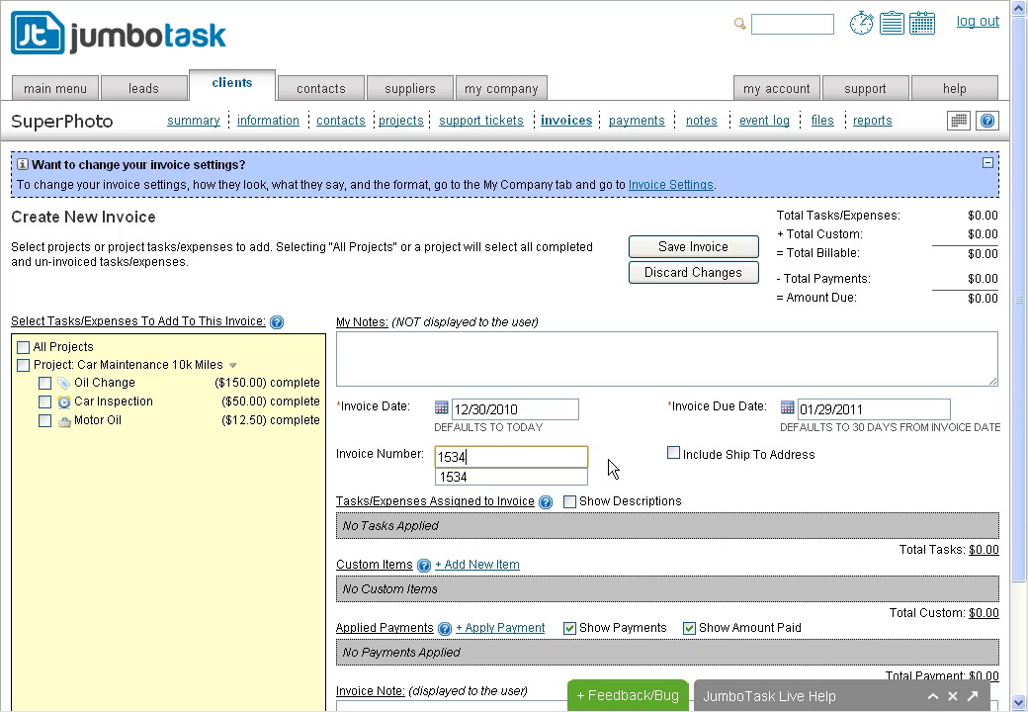
Step: Include the JumboNetworks ship-to address on the invoice and enter the contact's name
click(674, 456)
scroll(677, 464, down, 2)
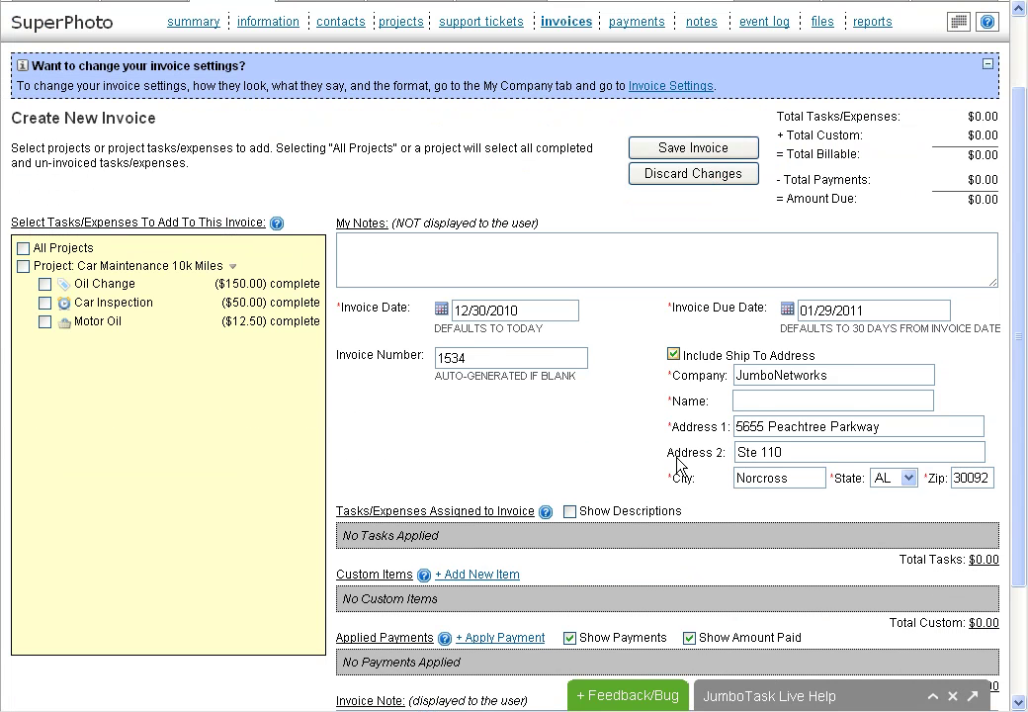
click(759, 400)
text(Bob)
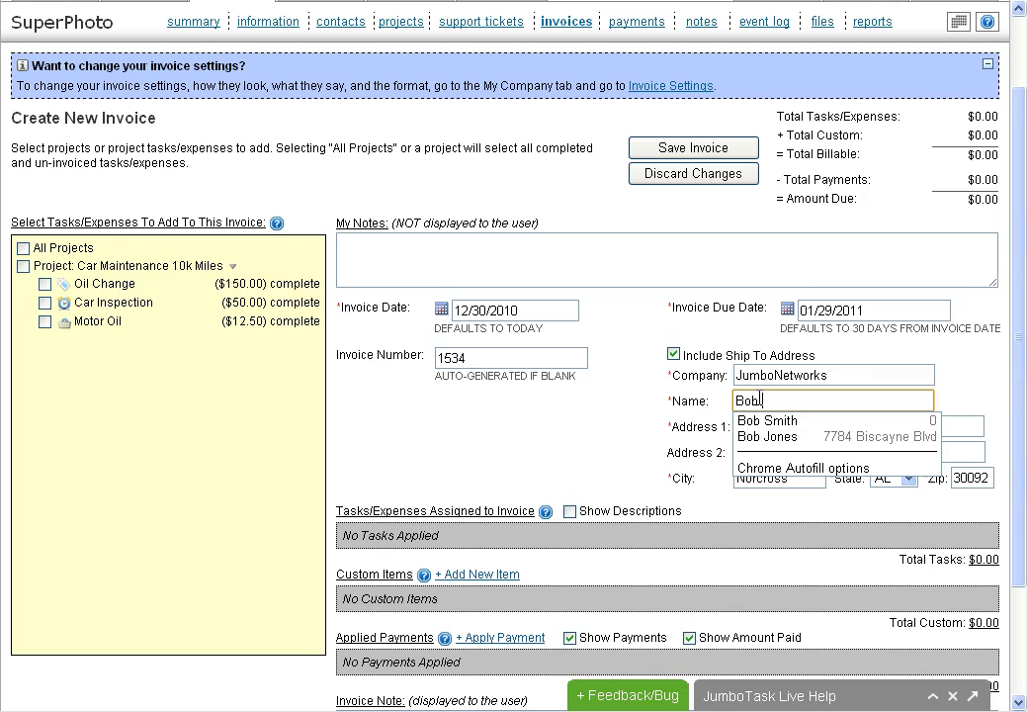
text( Jones)
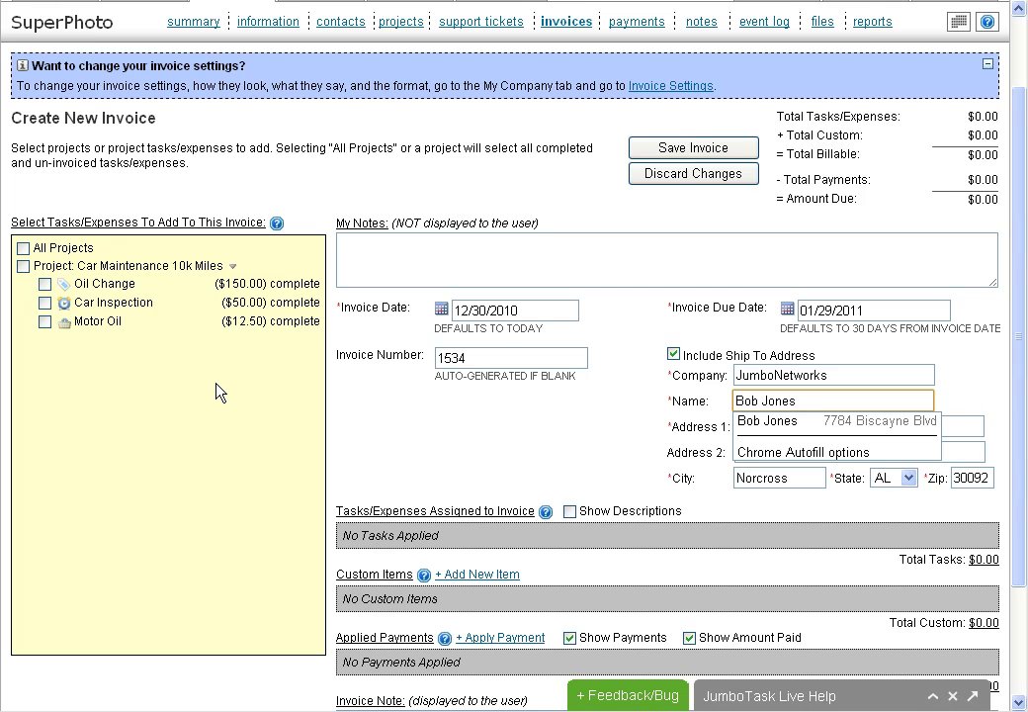
Step: Bill Oil Change, Car Inspection and Motor Oil, showing their hours and expenses as detail lines
click(45, 284)
click(44, 302)
click(45, 322)
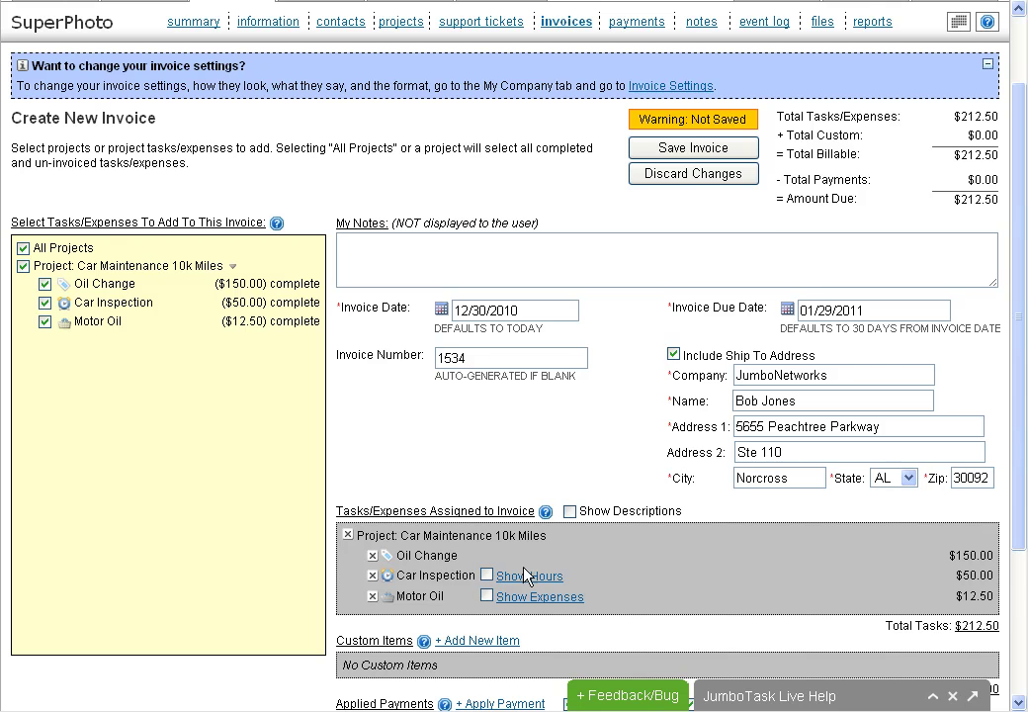
scroll(483, 593, down, 3)
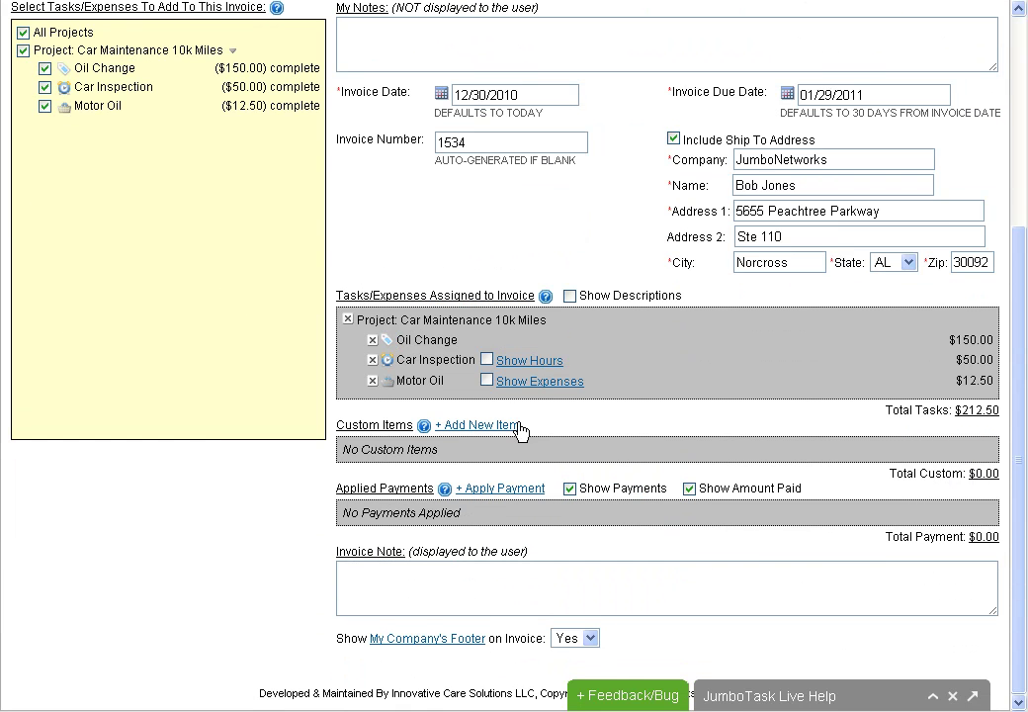
click(486, 360)
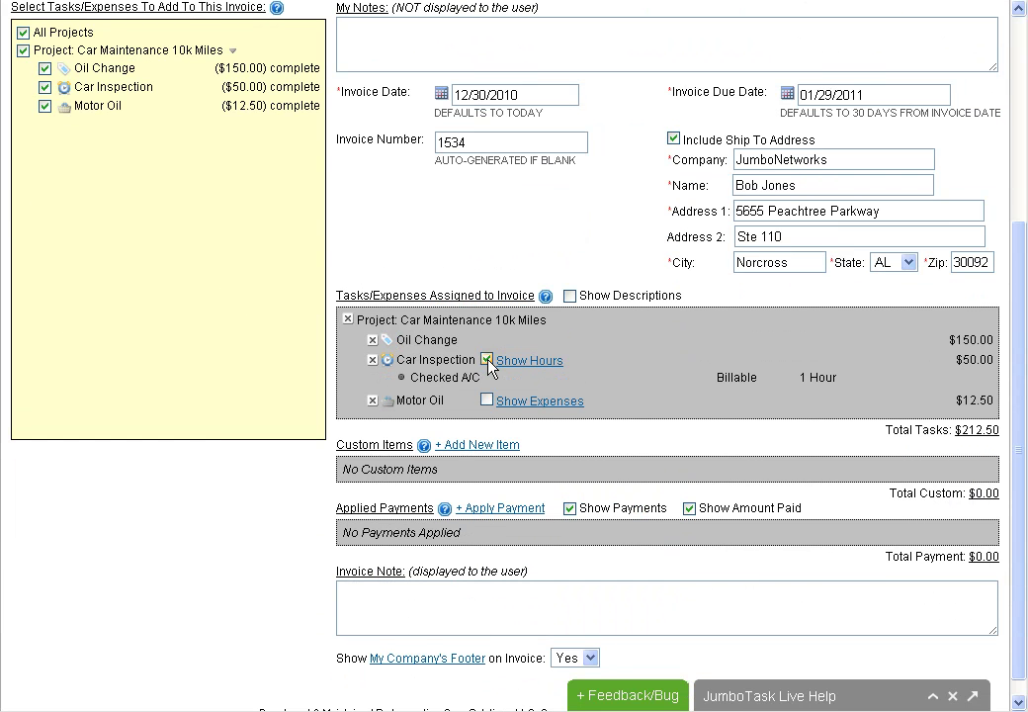
click(487, 401)
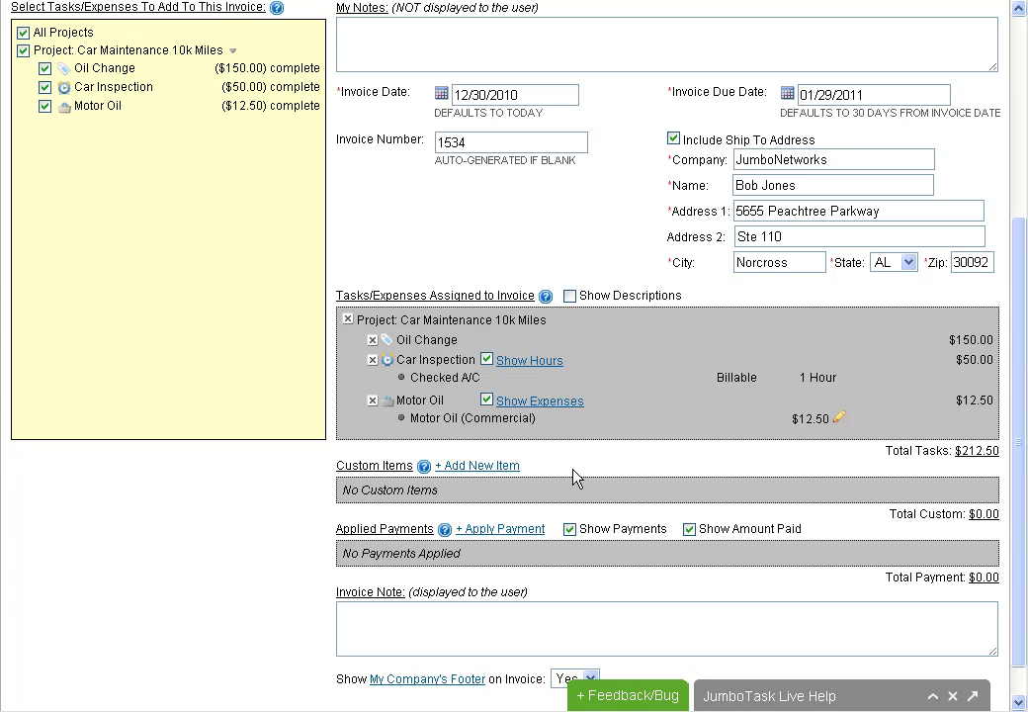
Step: Add a custom item titled 'Handling Charge' with cost 20 to the invoice
click(479, 467)
click(473, 524)
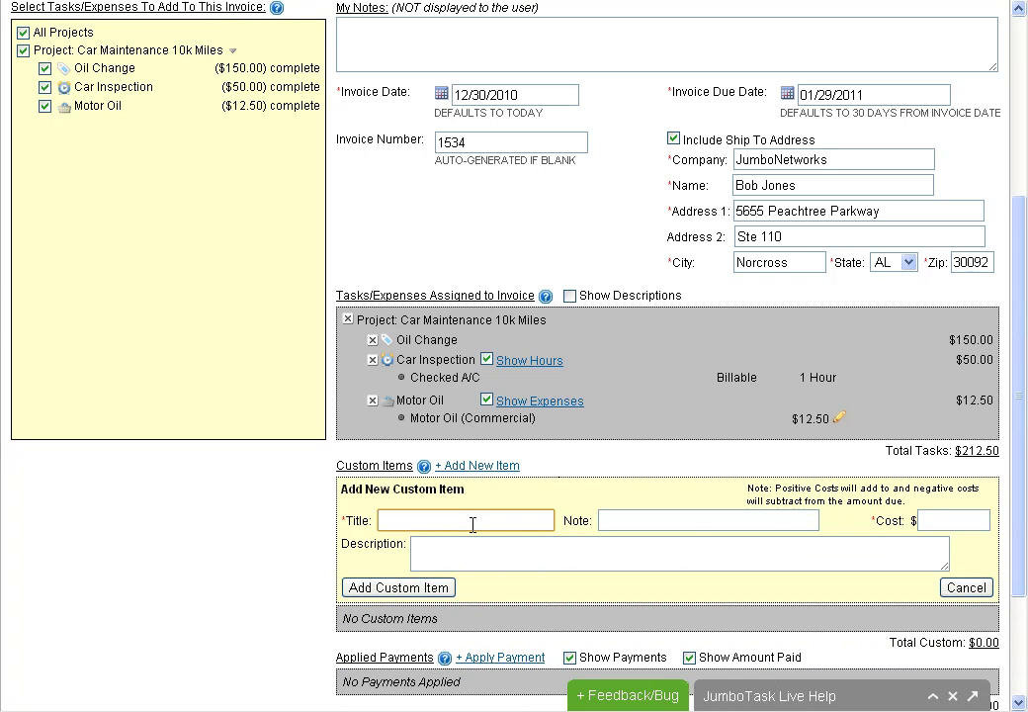
text(Handling Charge)
key(Tab)
key(Tab)
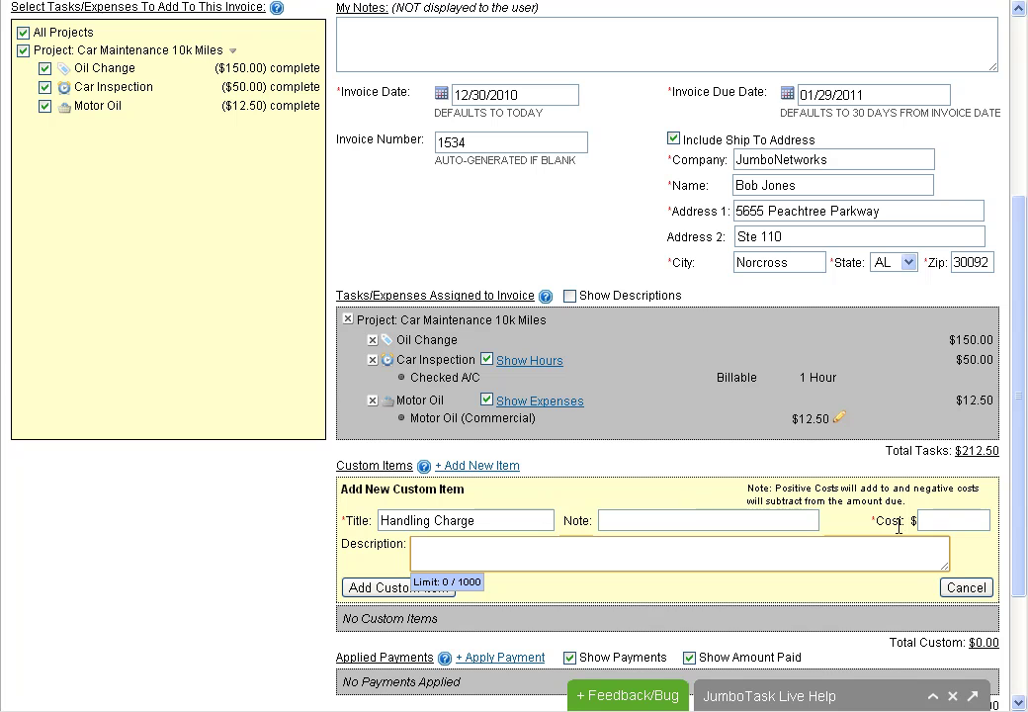
click(971, 520)
text(20)
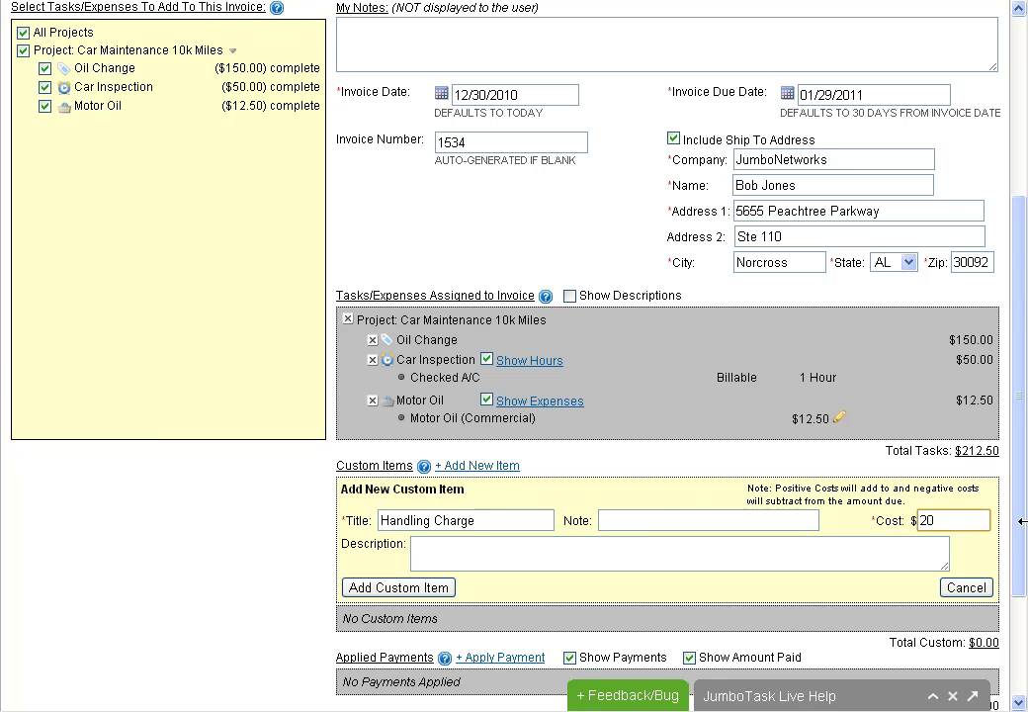
click(433, 590)
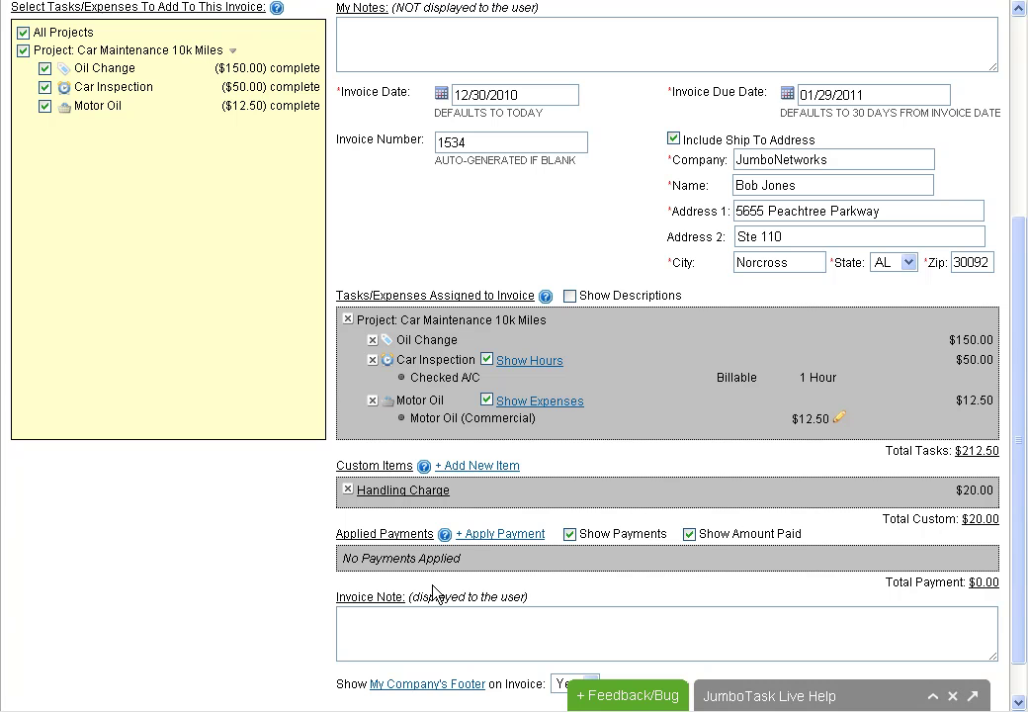
click(488, 539)
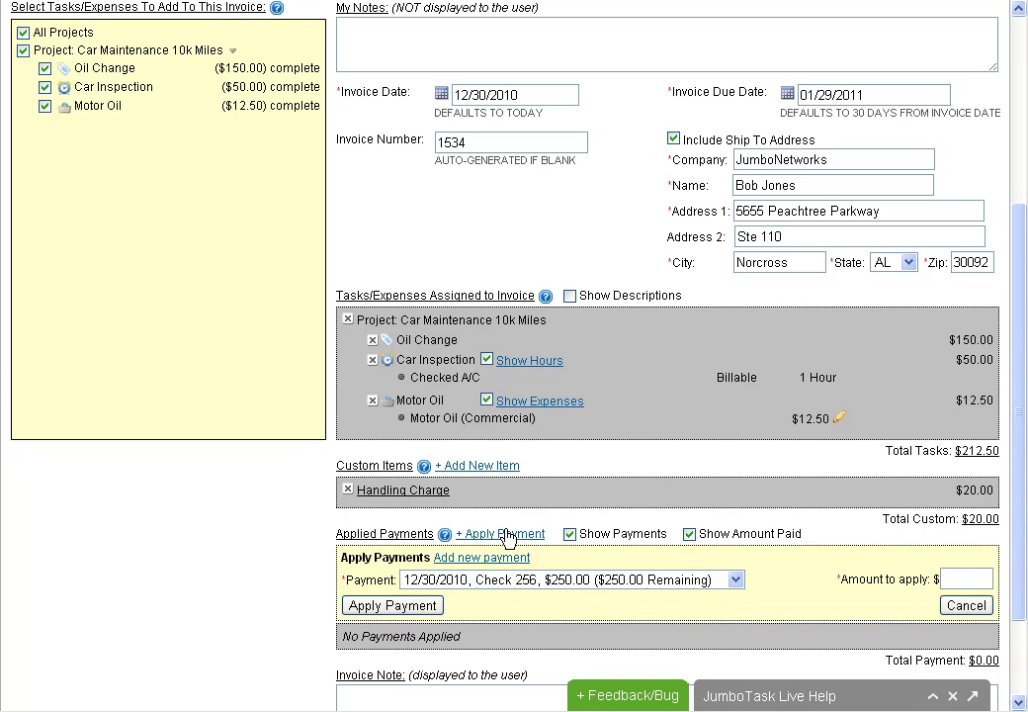
click(487, 582)
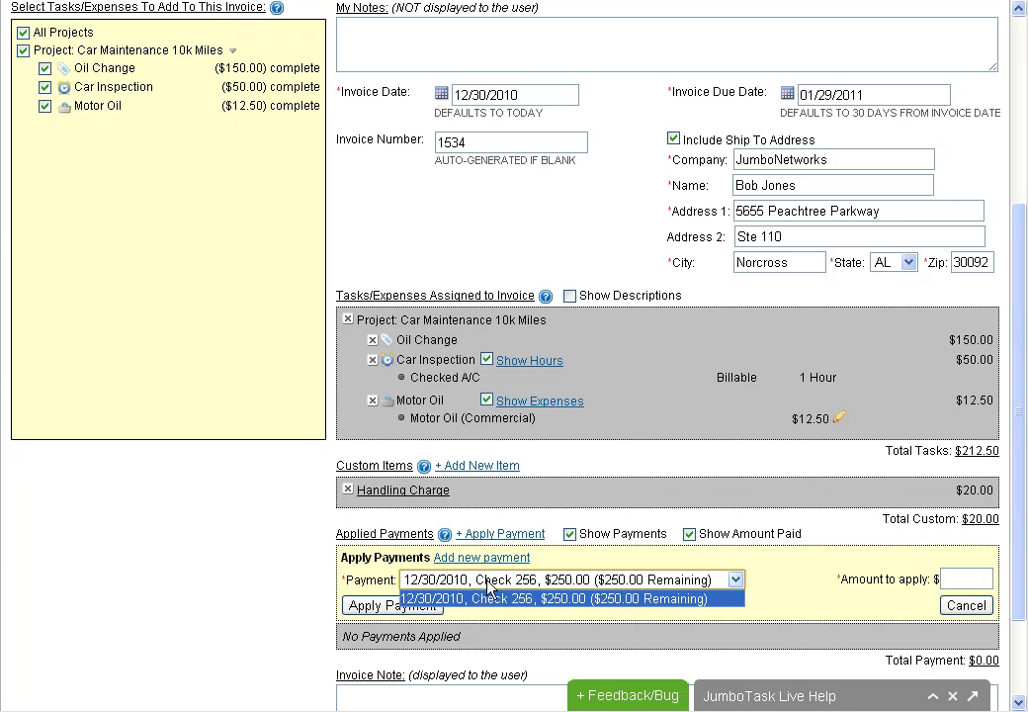
click(487, 597)
click(484, 560)
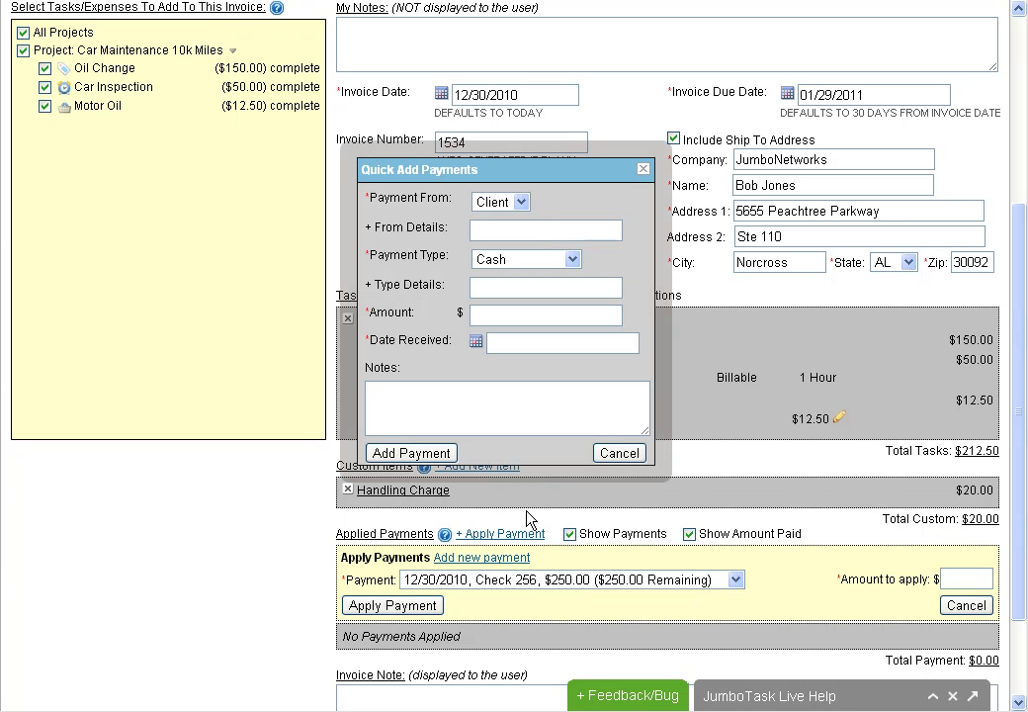
click(620, 453)
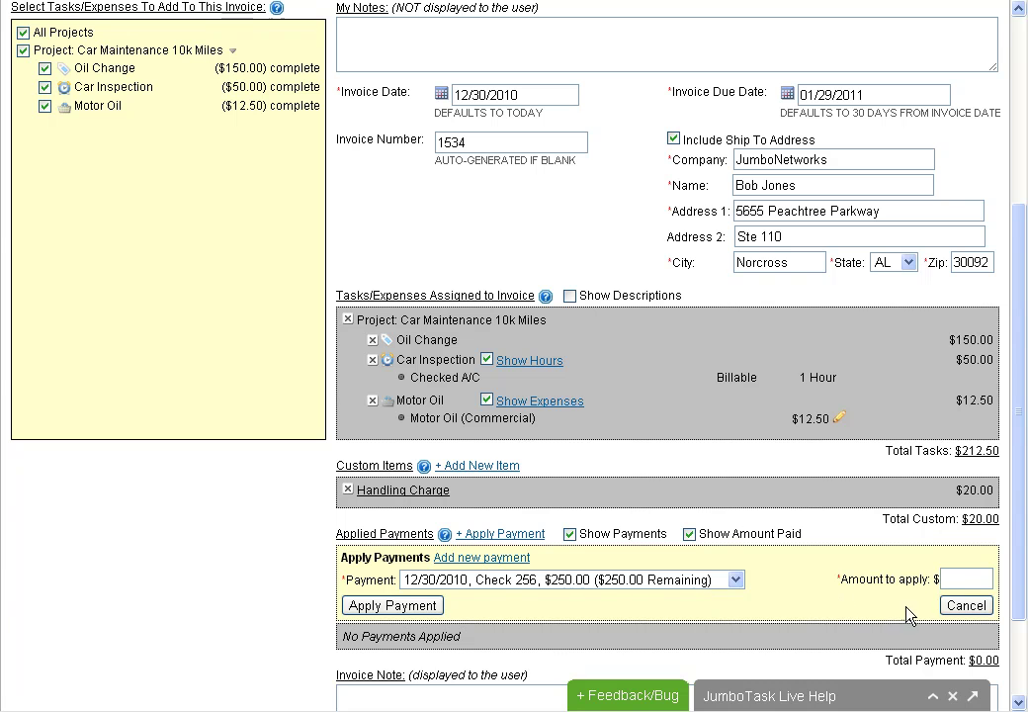
Step: Close the payment form without applying anything and save invoice 1534 with $232.50 due
click(959, 611)
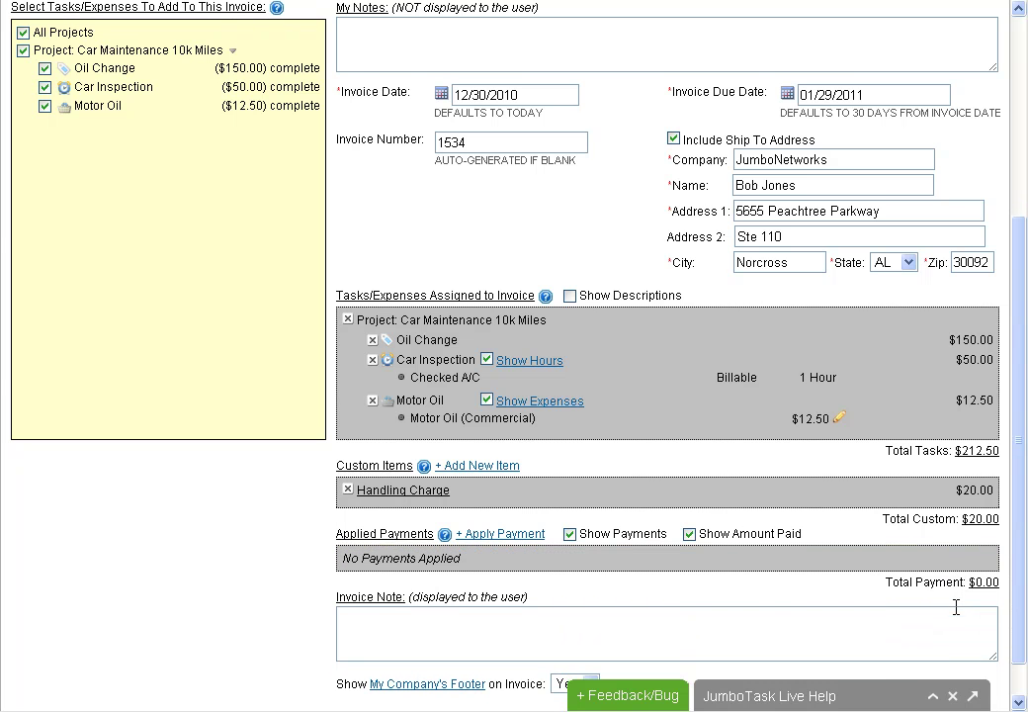
scroll(758, 633, down, 1)
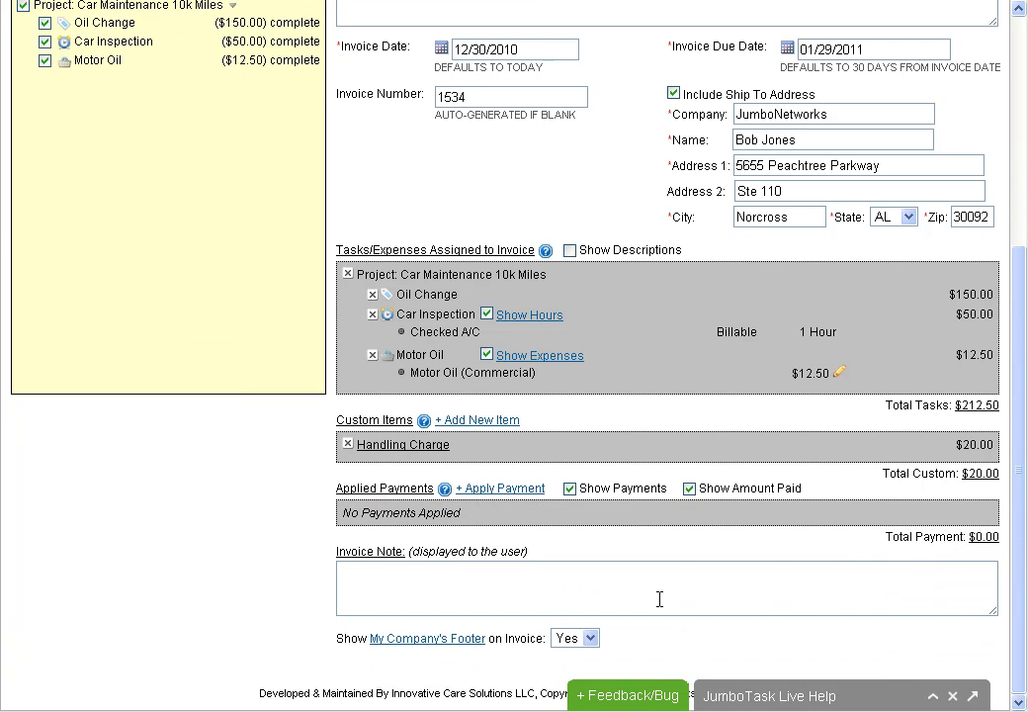
click(660, 599)
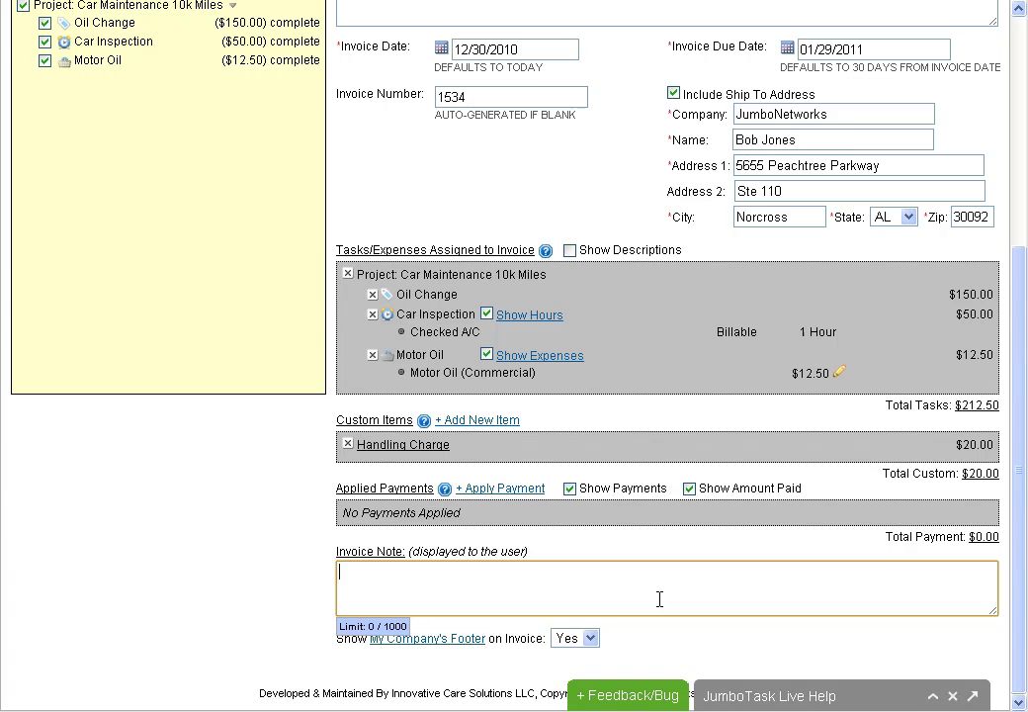
scroll(660, 599, up, 5)
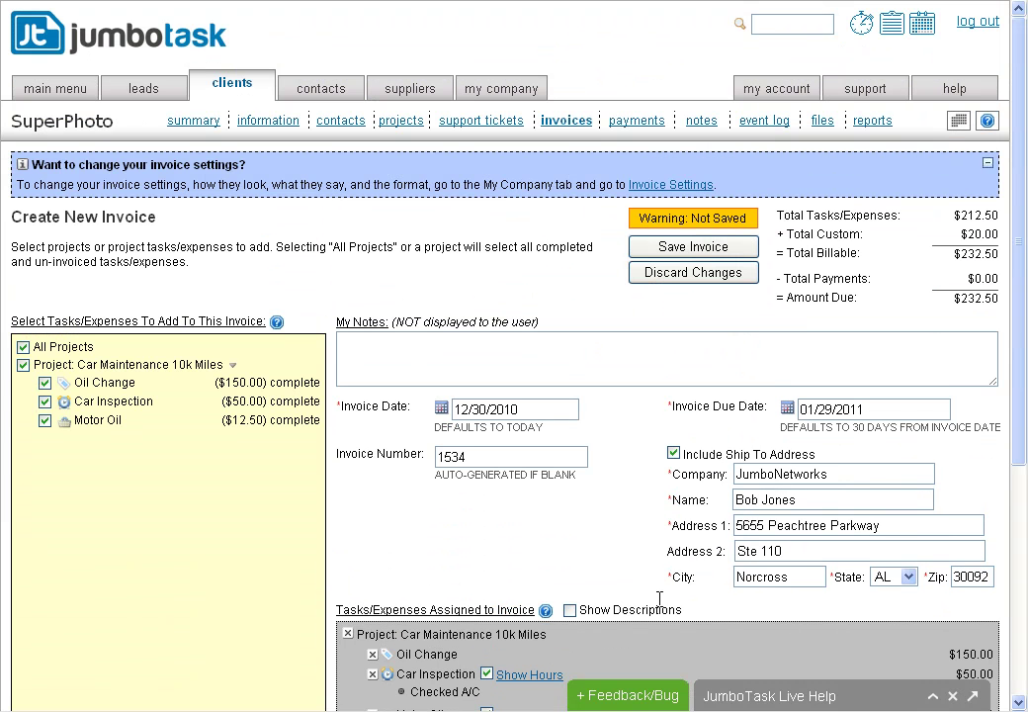
click(681, 249)
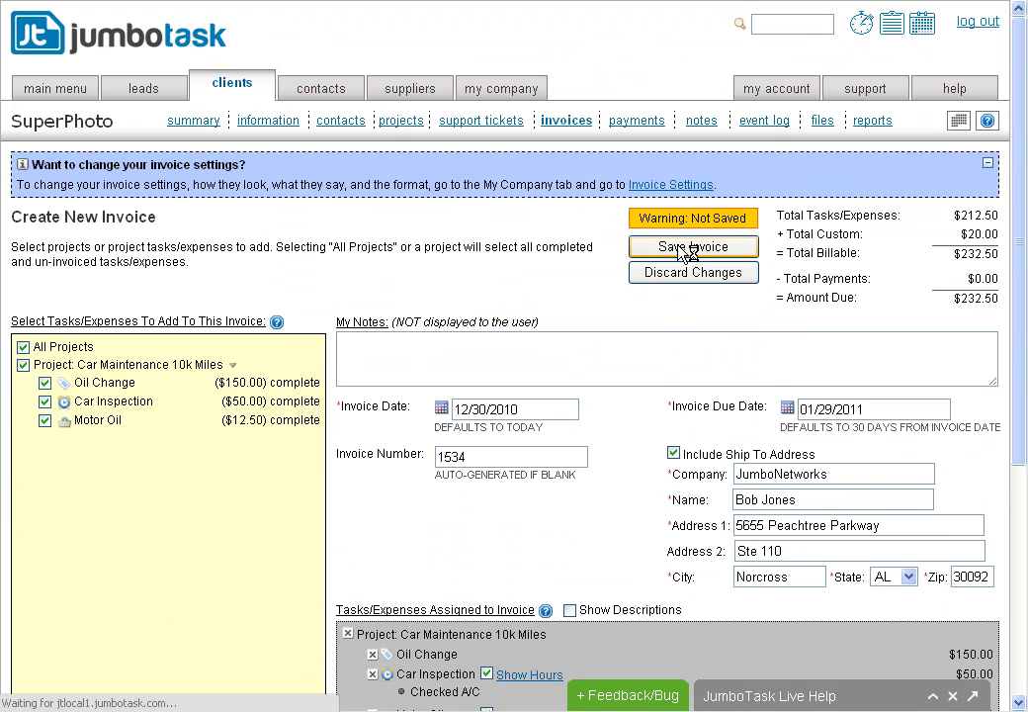